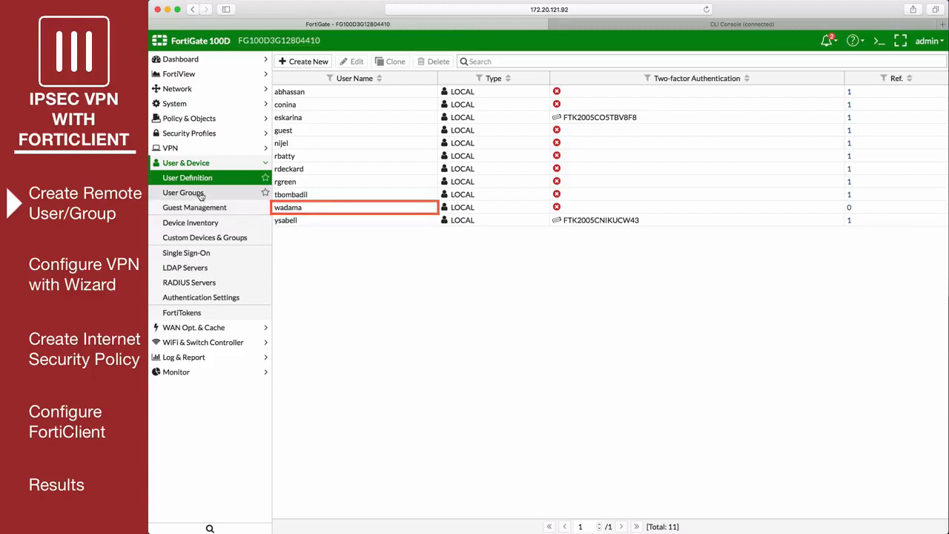
pyautogui.click(200, 194)
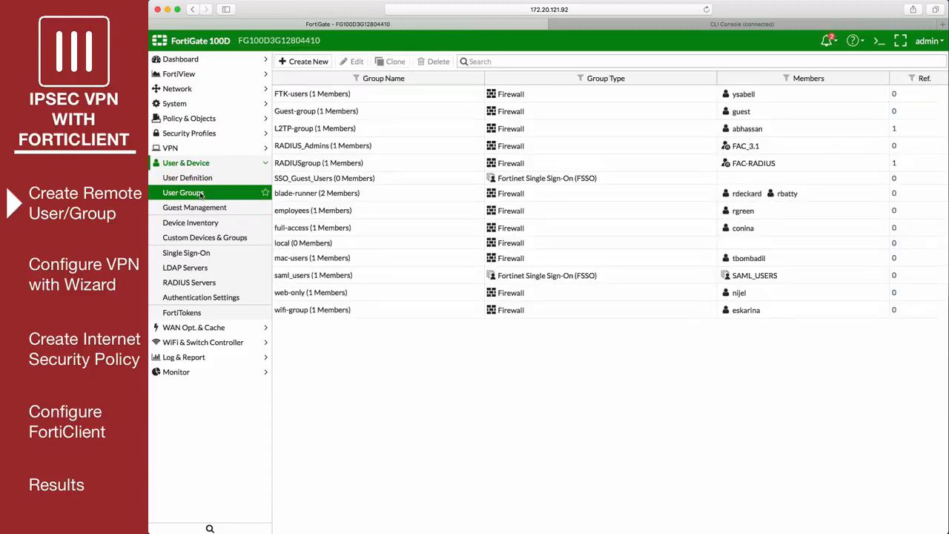
pyautogui.click(312, 63)
pyautogui.write('ipsec-vpn-users')
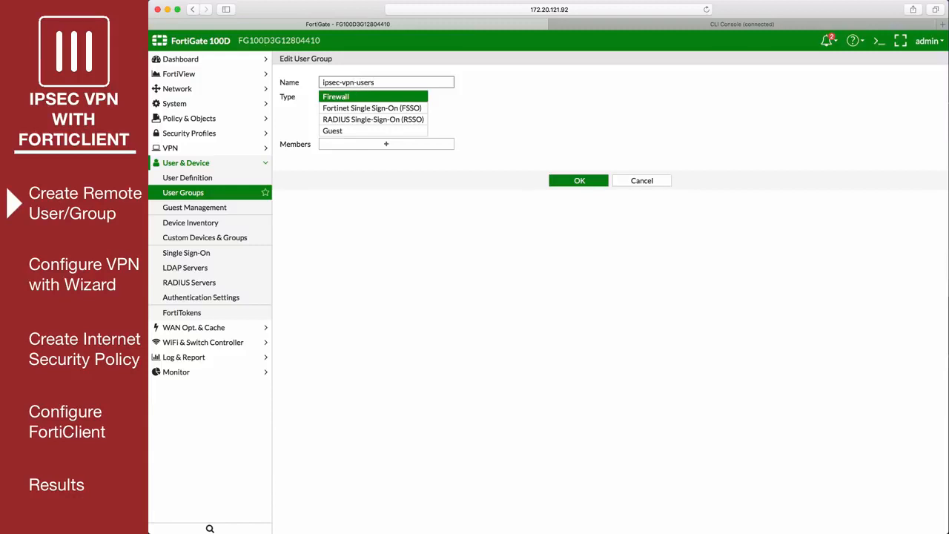
pyautogui.click(354, 144)
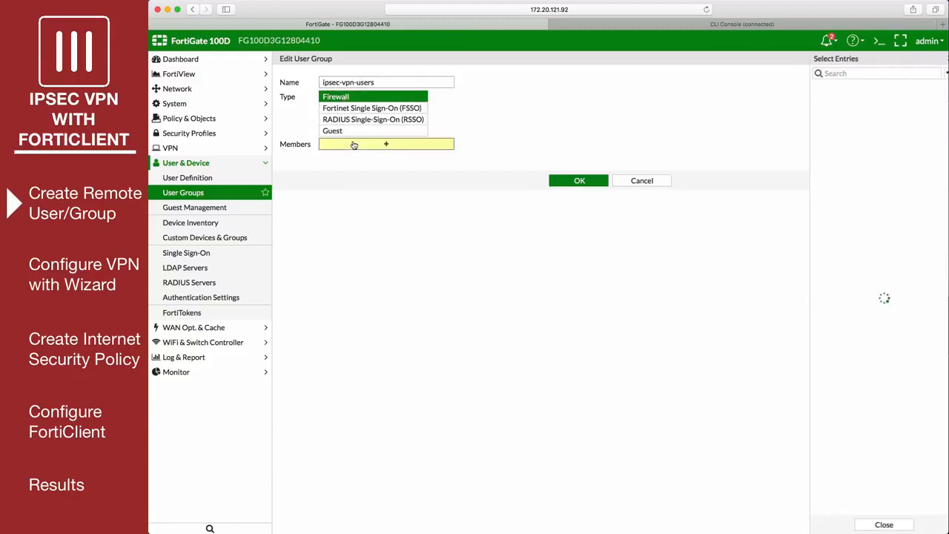
pyautogui.click(823, 224)
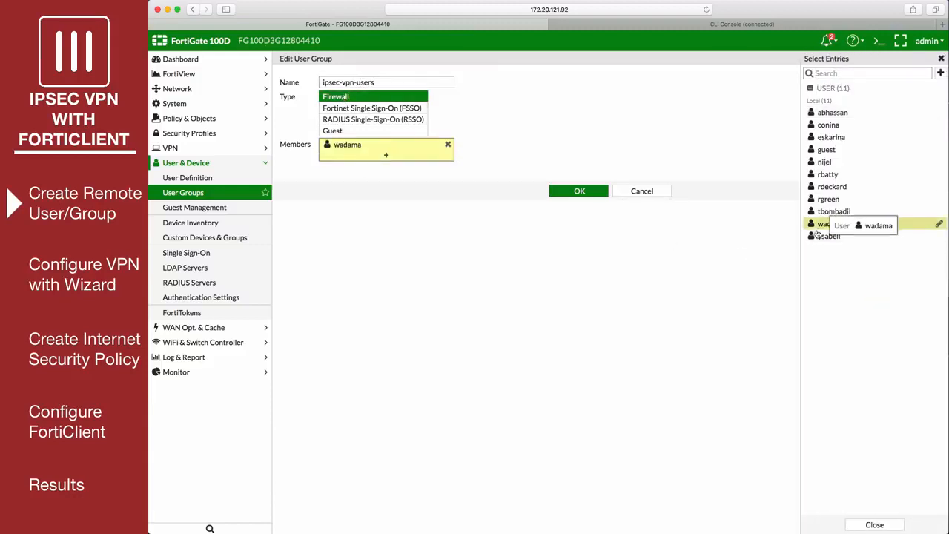
pyautogui.click(537, 199)
pyautogui.click(577, 192)
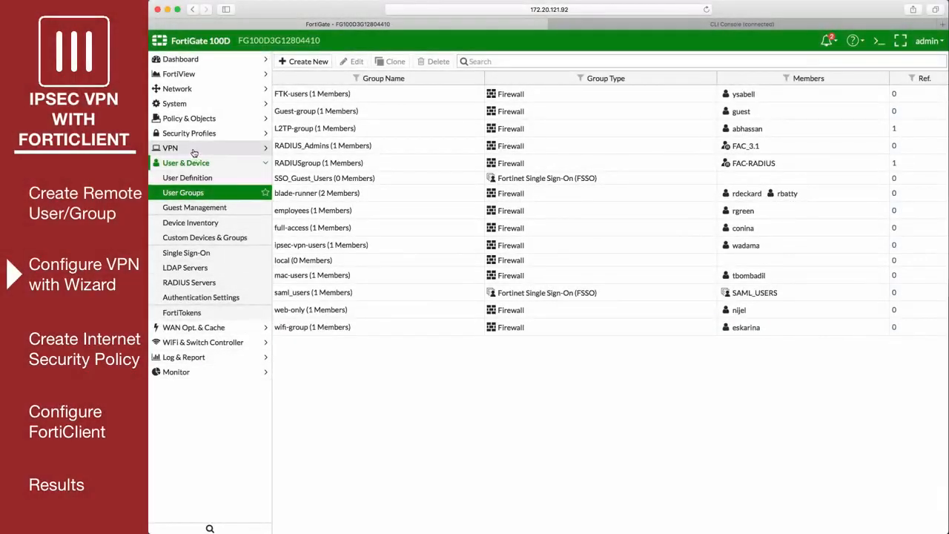
# Start an IPsec VPN in the creation wizard named officevpn, using the Remote Access template for FortiClient, and proceed to authentication
pyautogui.click(194, 150)
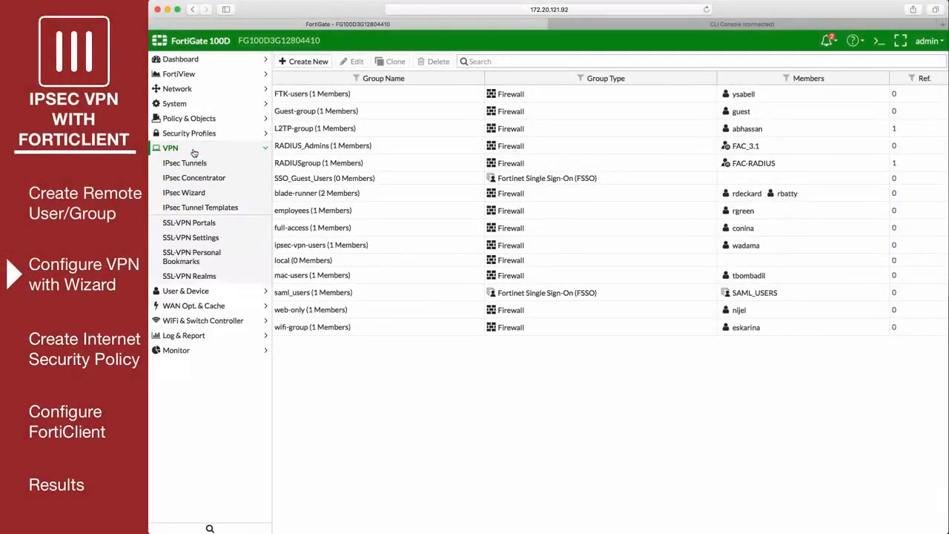
pyautogui.click(220, 196)
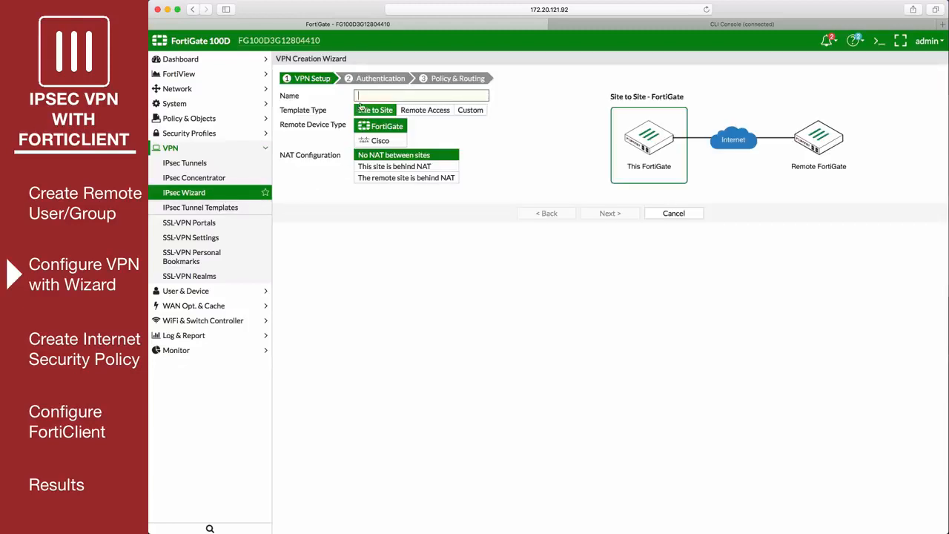
pyautogui.click(361, 98)
pyautogui.write('officevpn')
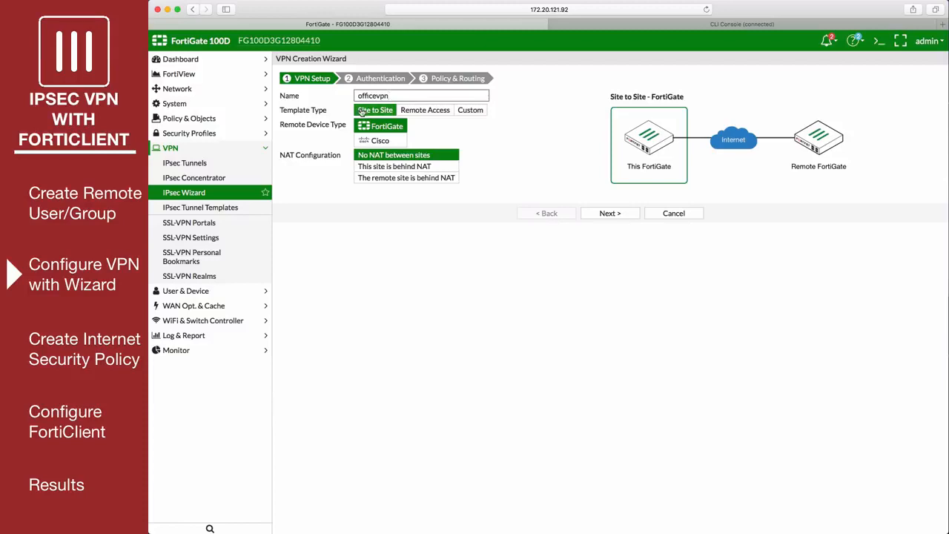
pyautogui.click(421, 114)
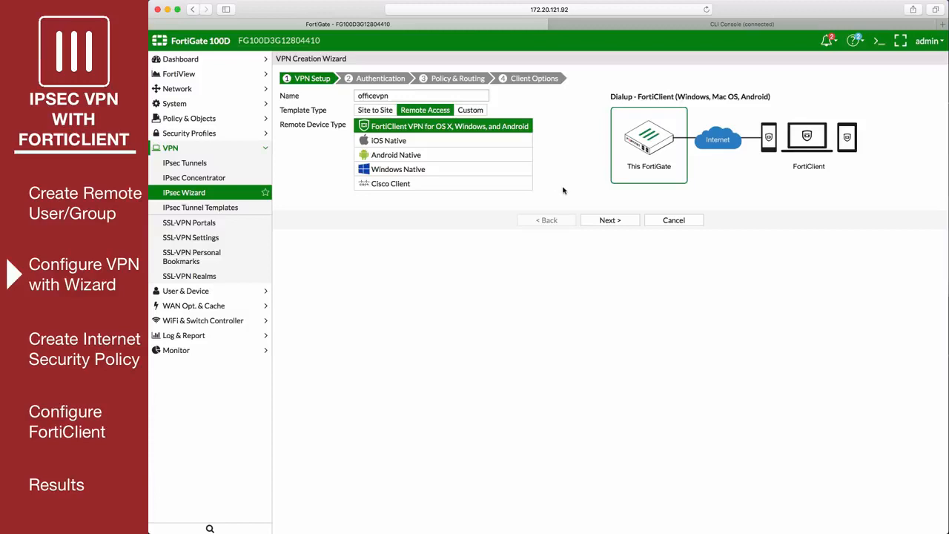
pyautogui.click(609, 220)
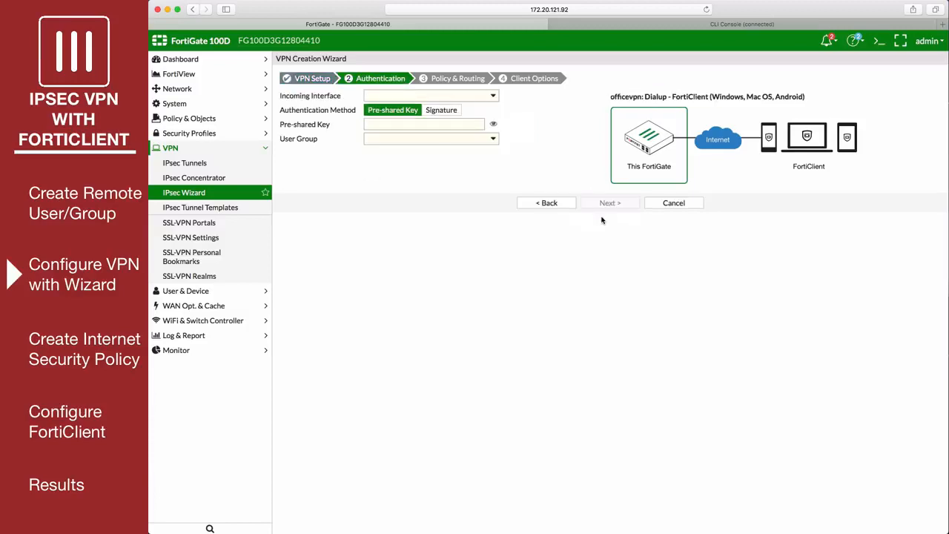
# Configure VPN authentication with incoming interface wan1, the pre-shared key and user group ipsec-vpn-users, and proceed to policy and routing
pyautogui.click(402, 97)
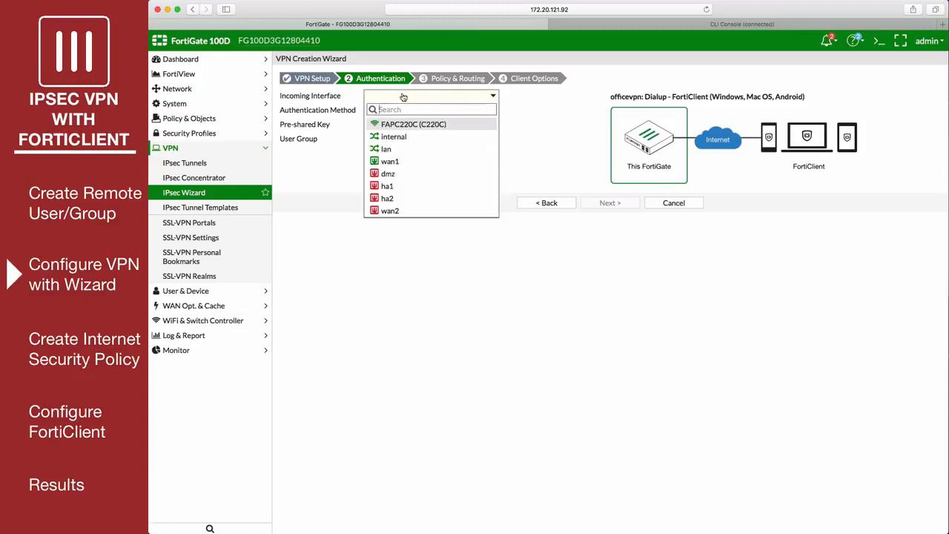
pyautogui.click(408, 163)
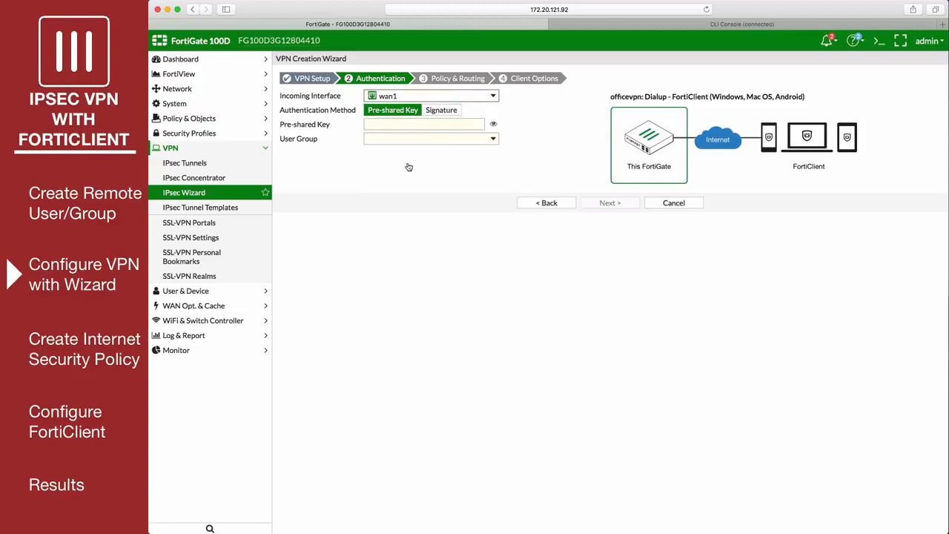
pyautogui.click(392, 124)
pyautogui.write('123456')
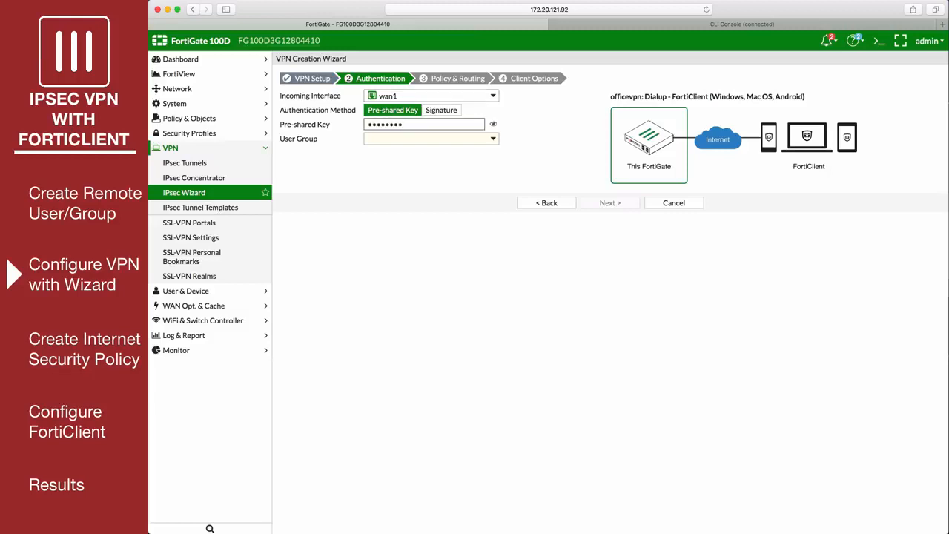
pyautogui.click(405, 142)
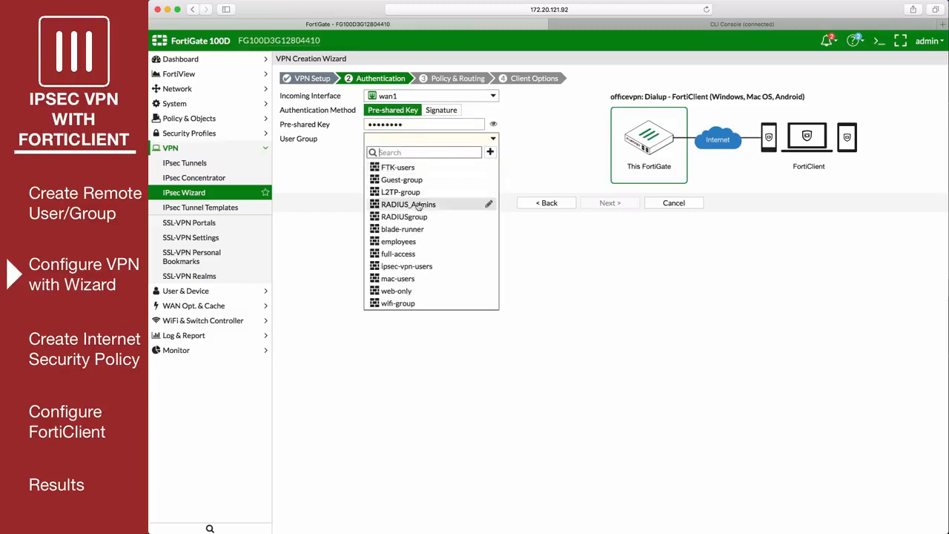
pyautogui.click(435, 267)
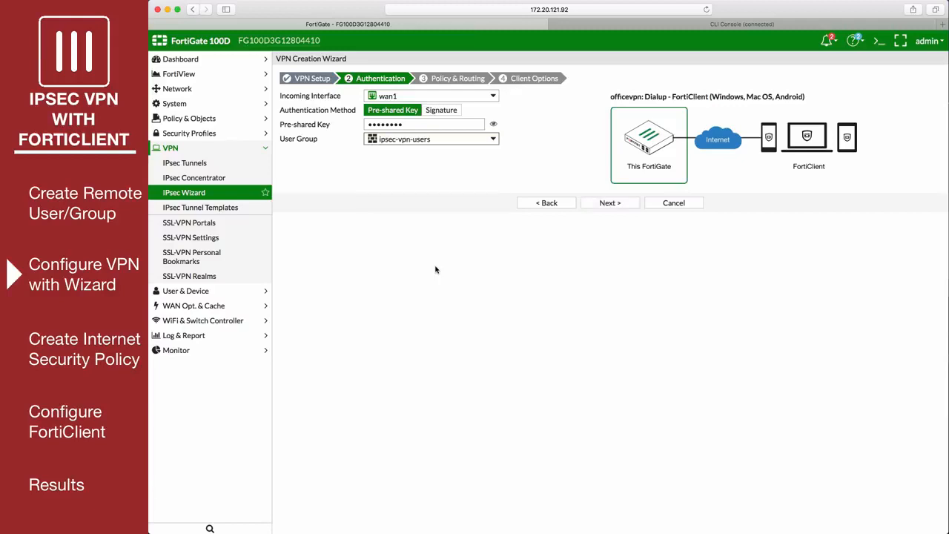
pyautogui.click(609, 204)
# Set the VPN's local interface to internal, local address to all and client address range to 1.1.1.100-1.1.1.200
pyautogui.click(466, 98)
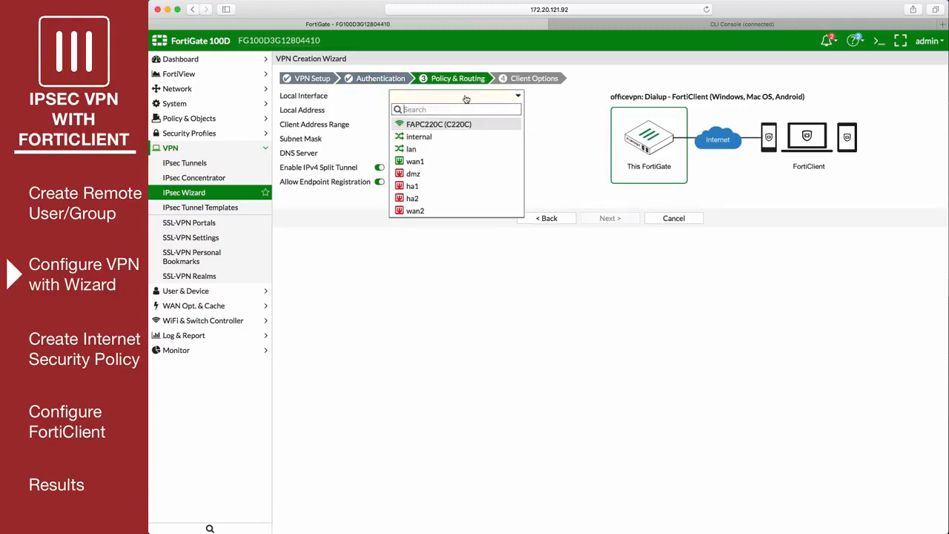
pyautogui.click(442, 138)
pyautogui.click(437, 113)
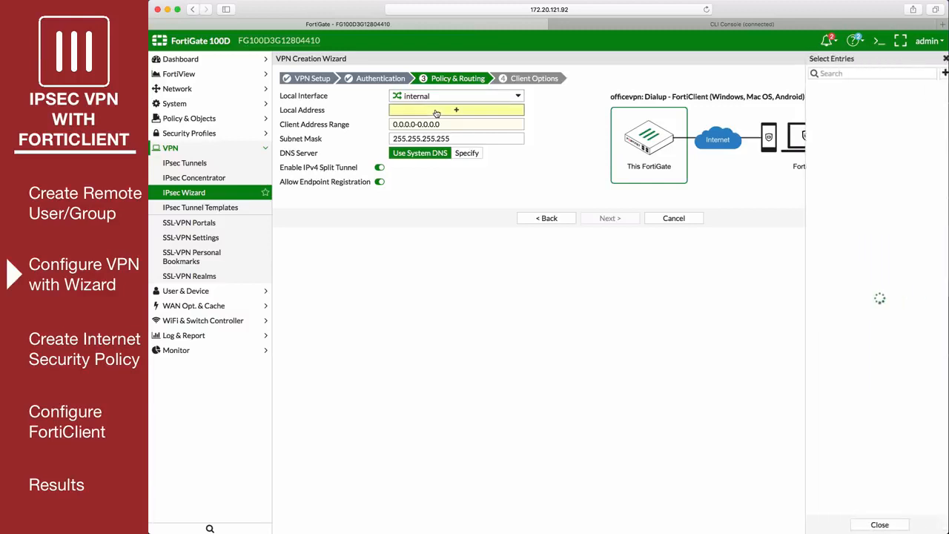
pyautogui.click(815, 201)
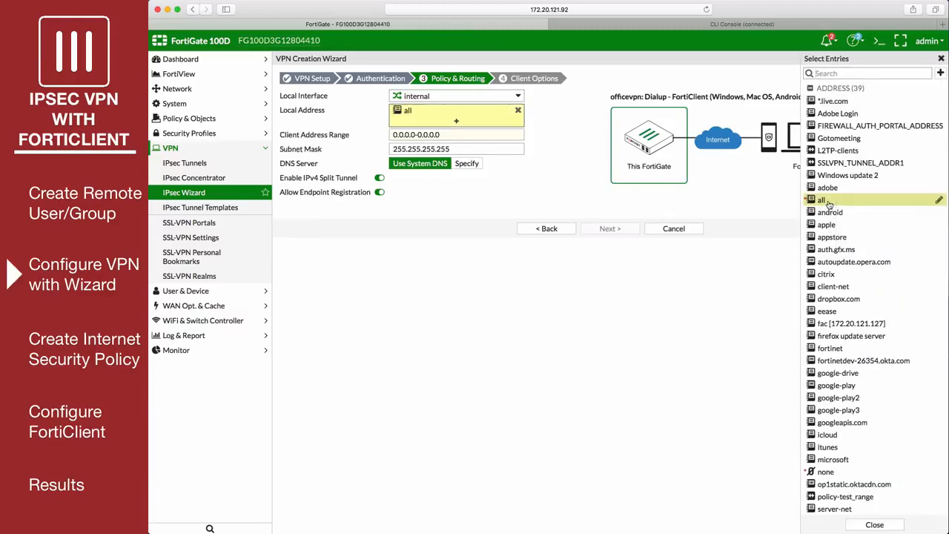
pyautogui.tripleClick(450, 135)
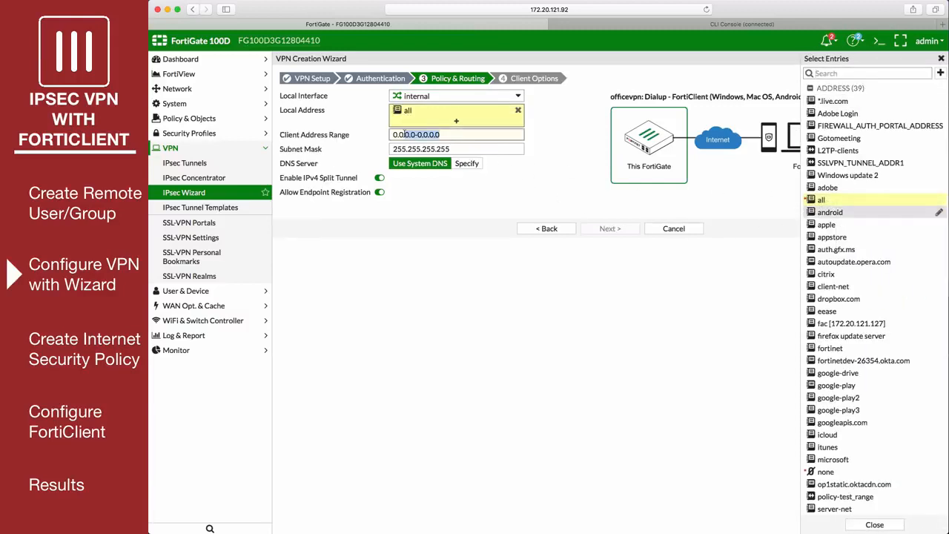
pyautogui.write('1.1.1.100-')
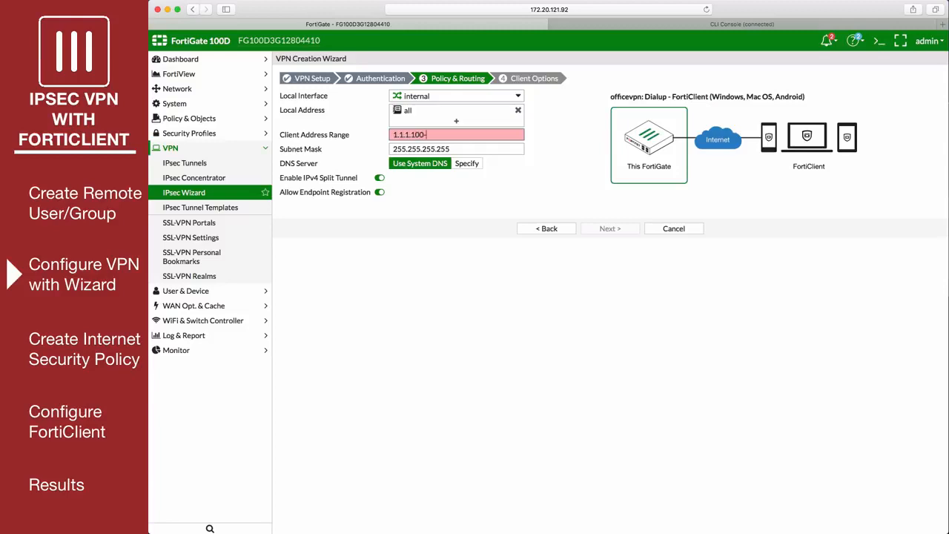
pyautogui.write('1.1.1.200')
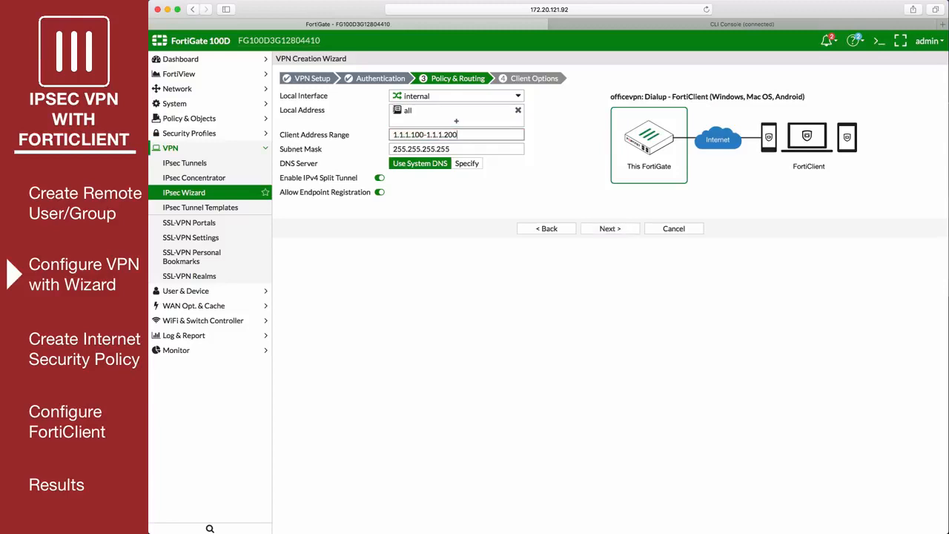
# Disable IPv4 split tunneling and create the VPN with the default client options
pyautogui.click(380, 178)
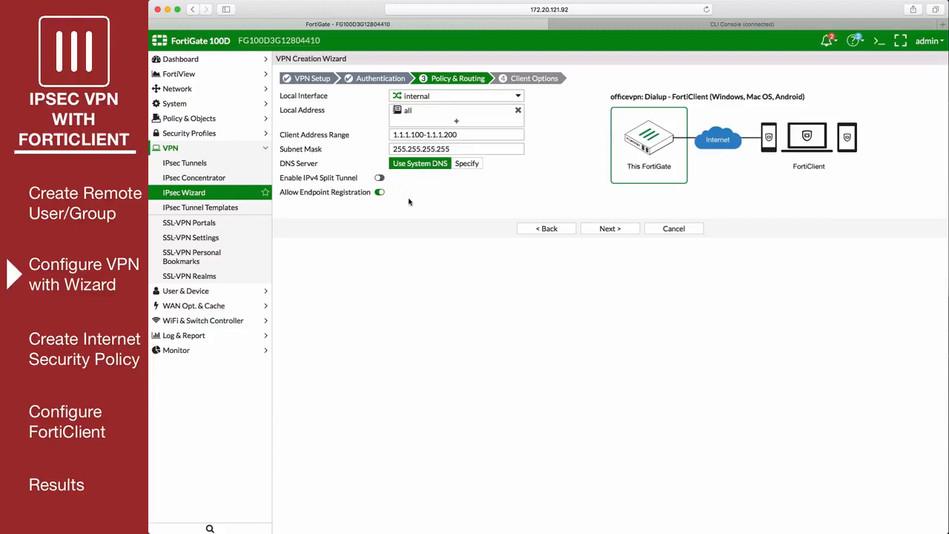
pyautogui.click(603, 231)
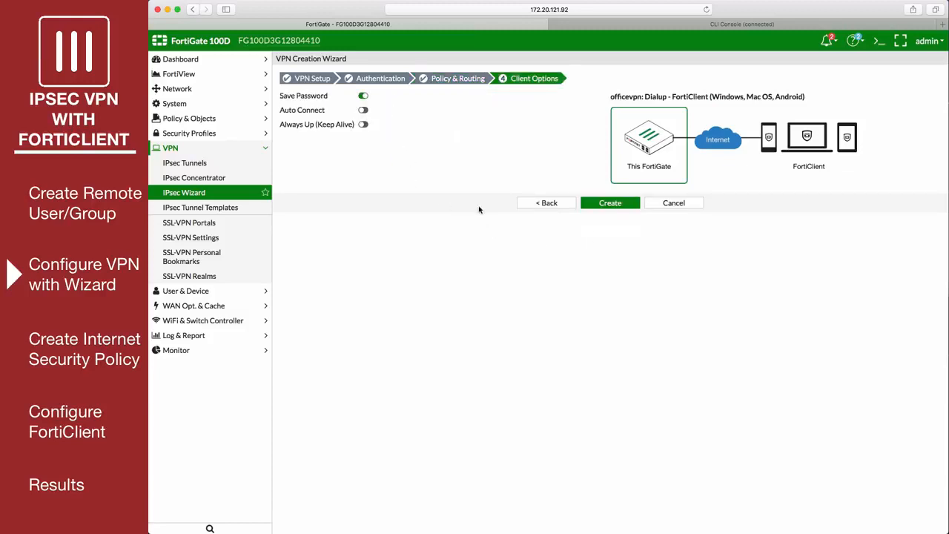
pyautogui.click(609, 205)
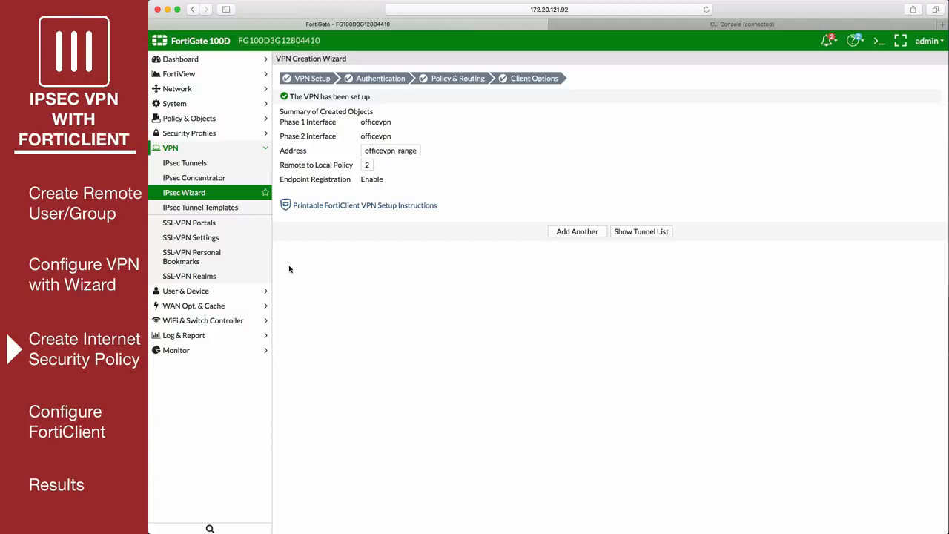
# Start a new IPv4 policy named office-vpn with incoming interface officevpn and outgoing interface wan1
pyautogui.click(212, 121)
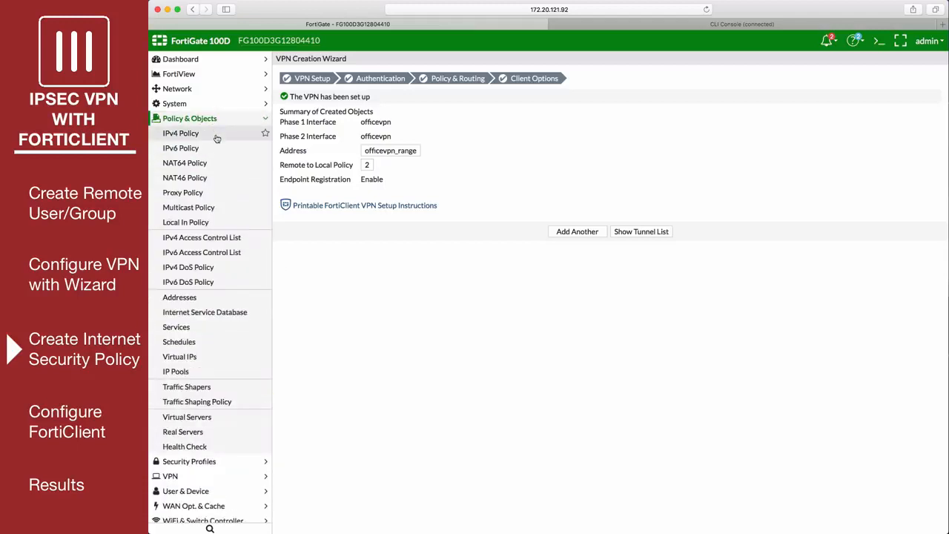
pyautogui.click(215, 136)
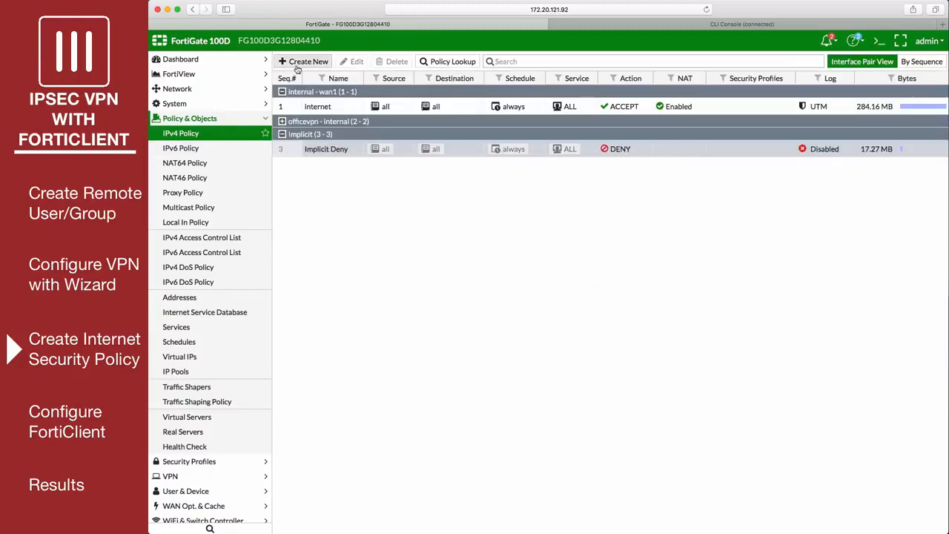
pyautogui.click(298, 64)
pyautogui.click(356, 88)
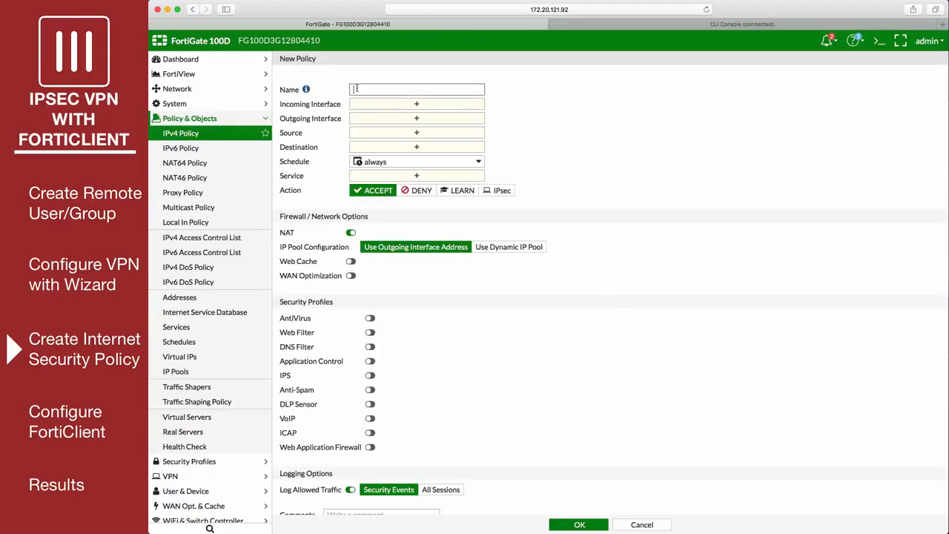
pyautogui.write('office-vpn')
pyautogui.click(390, 106)
pyautogui.click(832, 124)
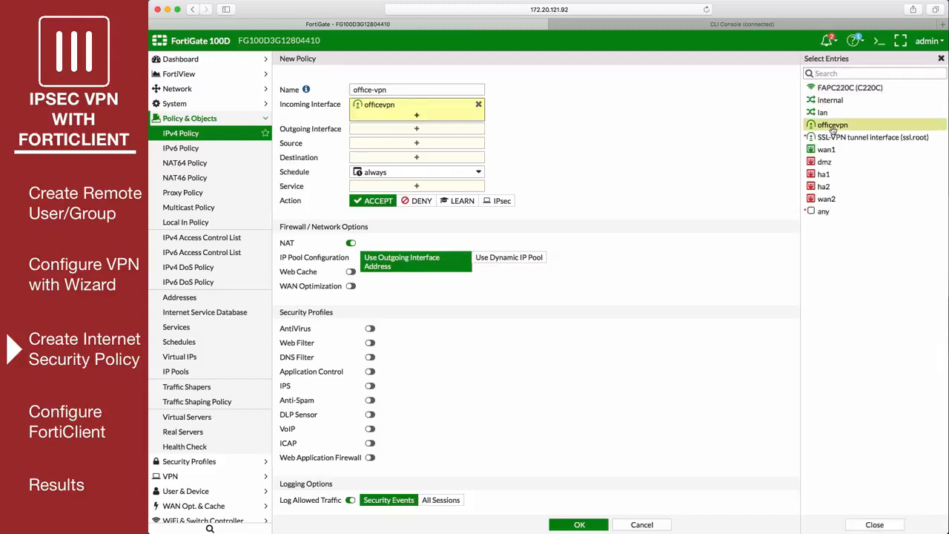
pyautogui.click(432, 131)
pyautogui.click(827, 150)
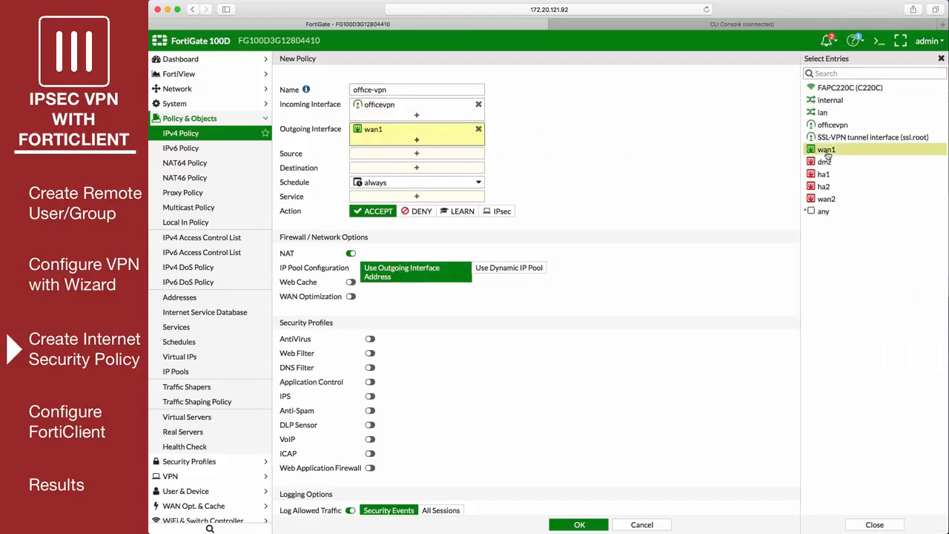
# Set the policy's source to officevpn_range, destination to all and service to ALL
pyautogui.click(425, 154)
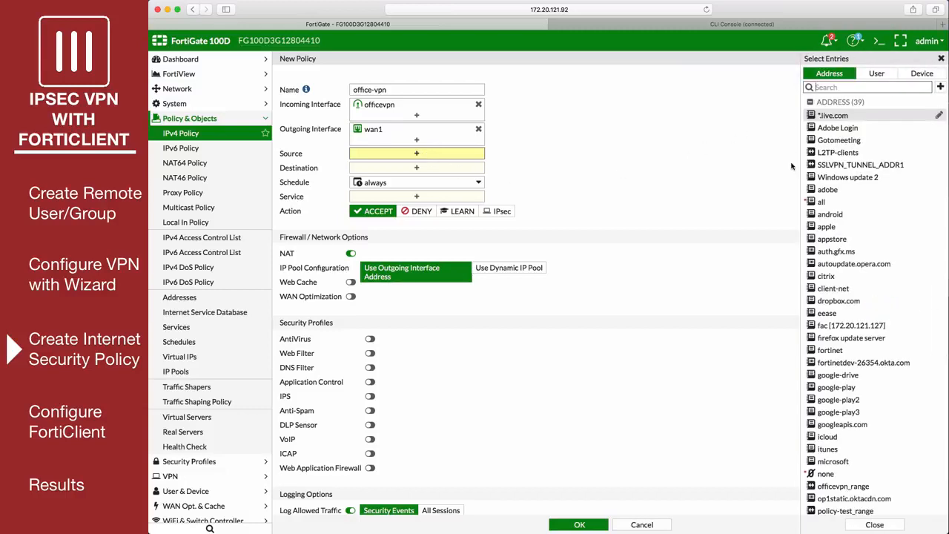
pyautogui.click(882, 488)
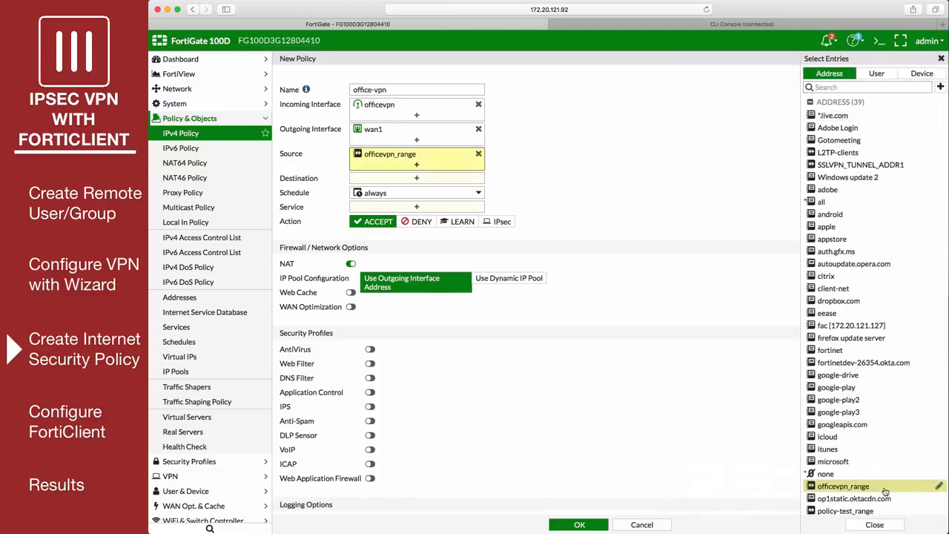
pyautogui.click(441, 181)
pyautogui.click(821, 202)
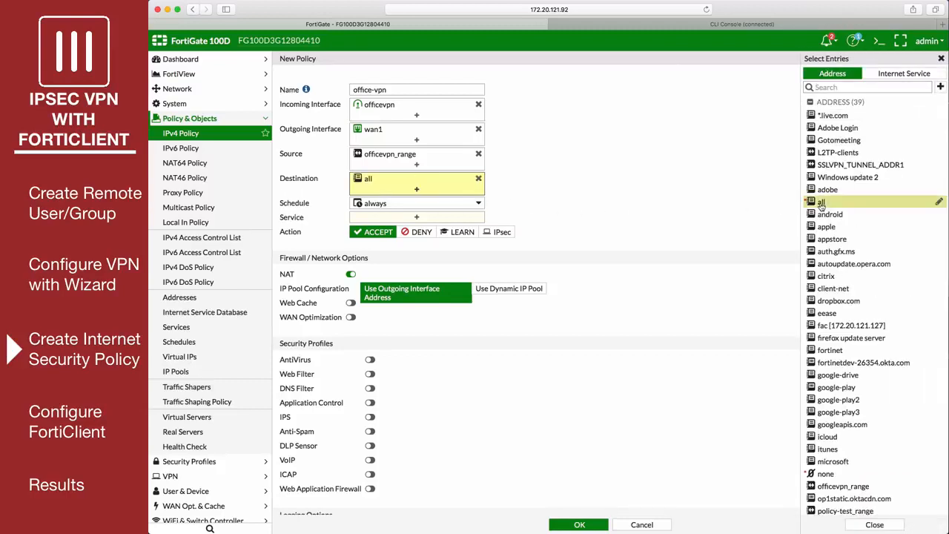
pyautogui.click(470, 220)
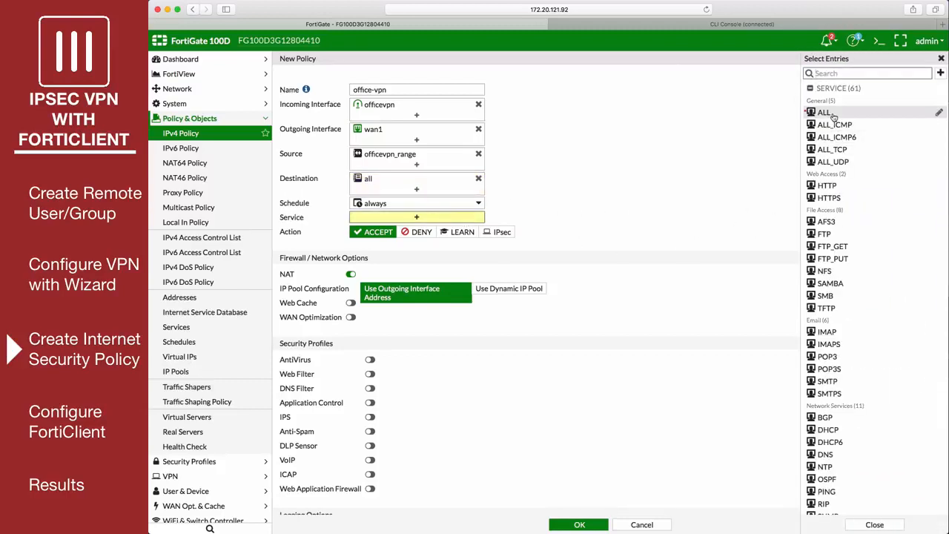
pyautogui.click(825, 113)
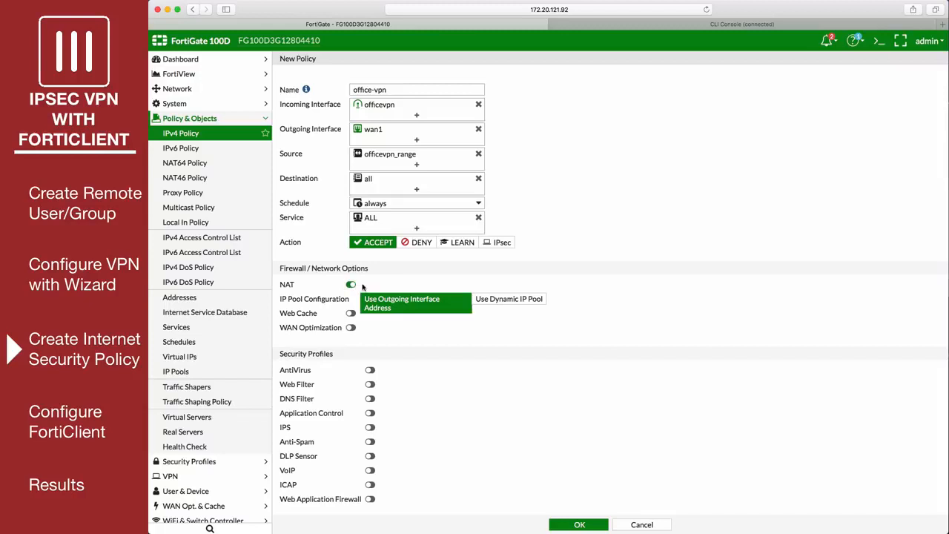
pyautogui.scroll(-3, 367, 278)
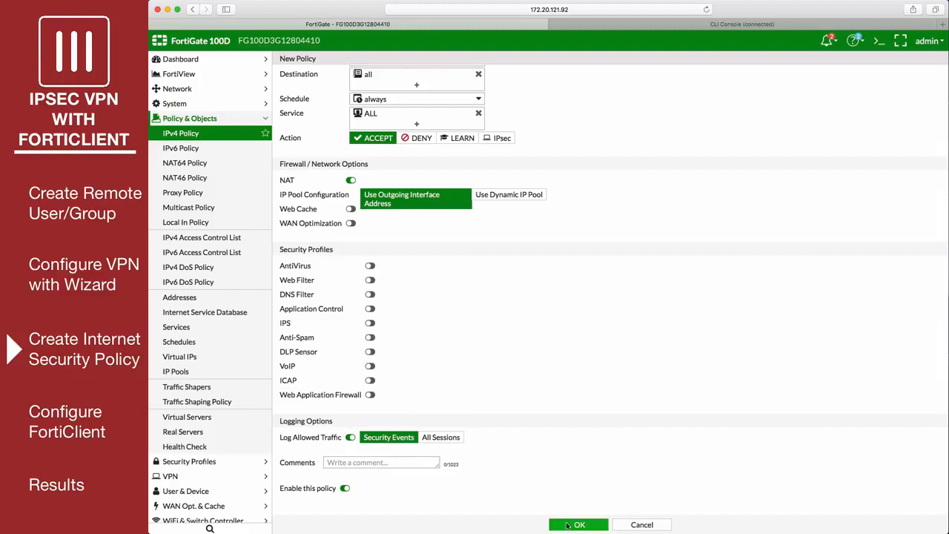
# Save the new office-vpn IPv4 policy
pyautogui.click(577, 524)
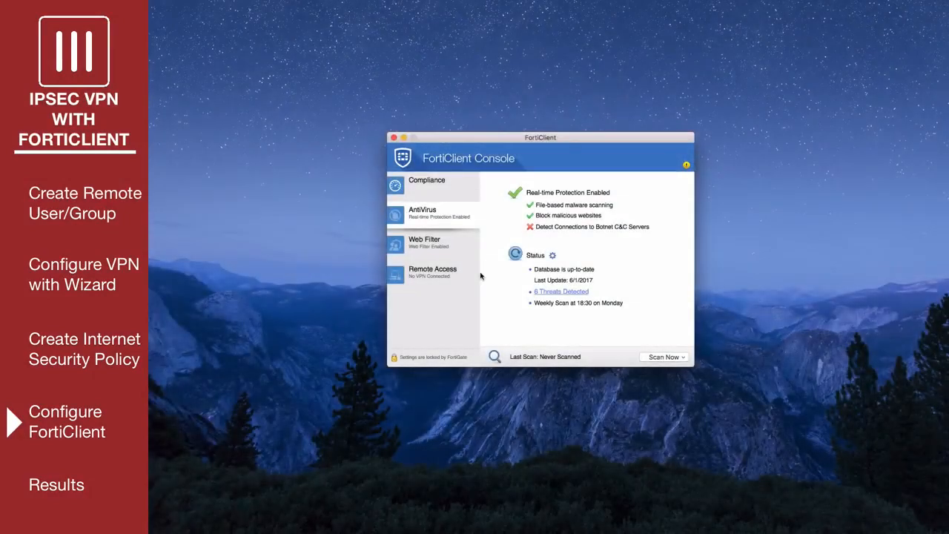
# In FortiClient, start a new IPsec VPN remote access connection named office-vpn with remote gateway 172.20.121.92
pyautogui.click(448, 276)
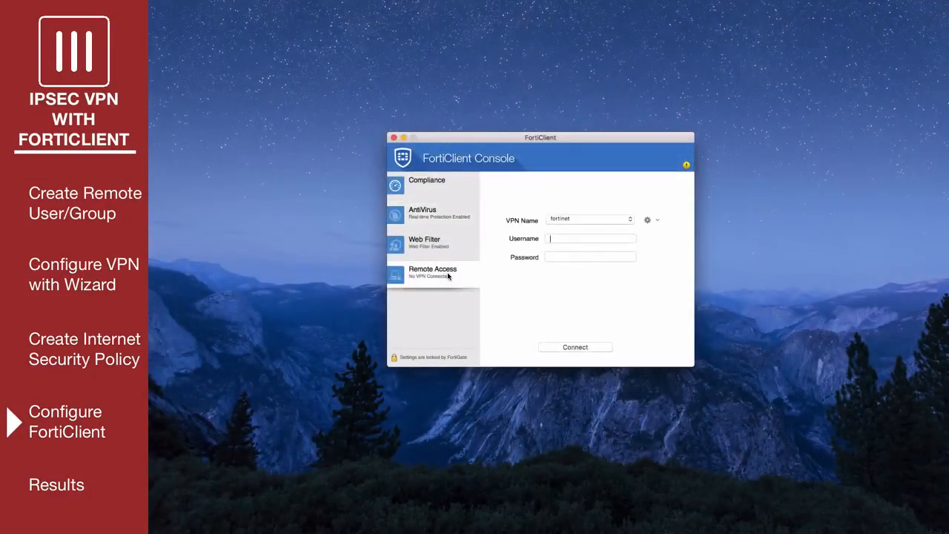
pyautogui.click(648, 221)
pyautogui.click(663, 231)
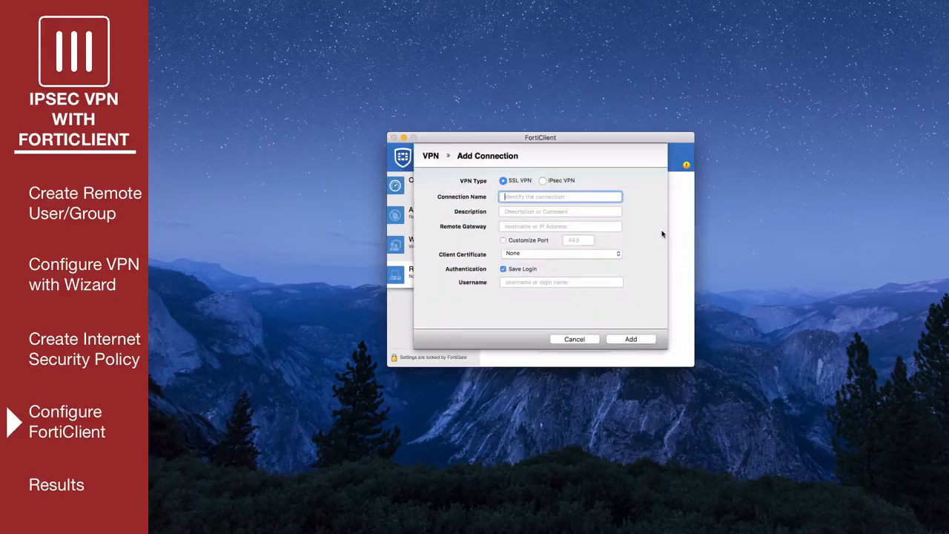
pyautogui.click(543, 181)
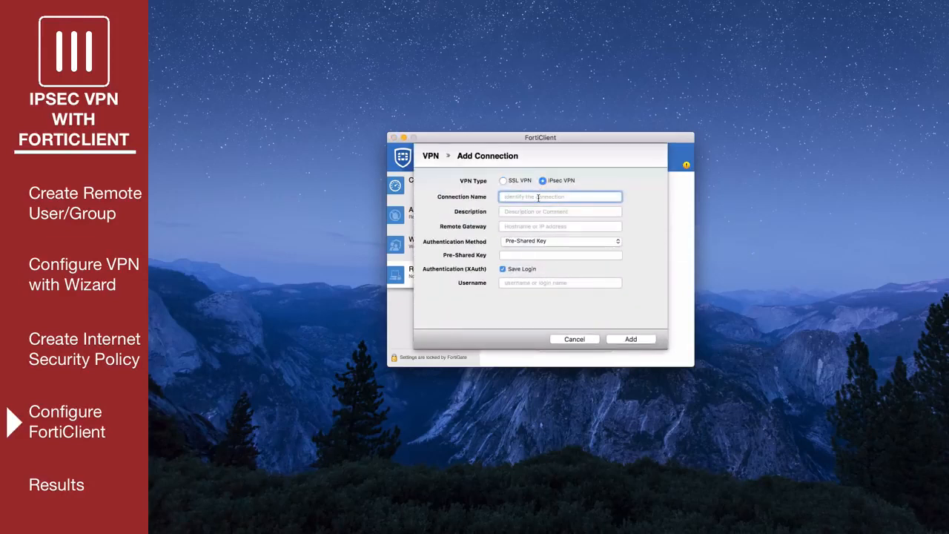
pyautogui.write('office-vpn')
pyautogui.click(542, 225)
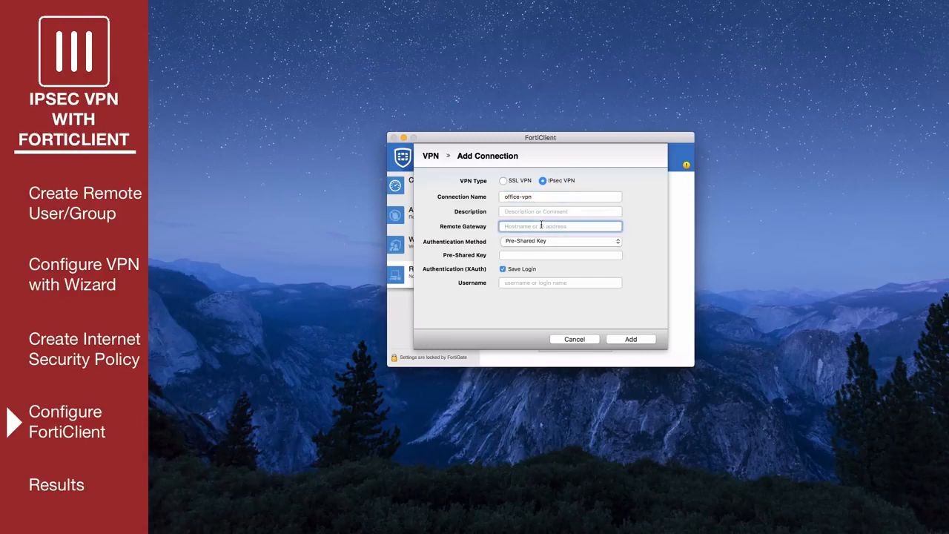
pyautogui.write('172.20.121.92')
# Enter the pre-shared key and the remote user's username, and add the connection
pyautogui.click(547, 257)
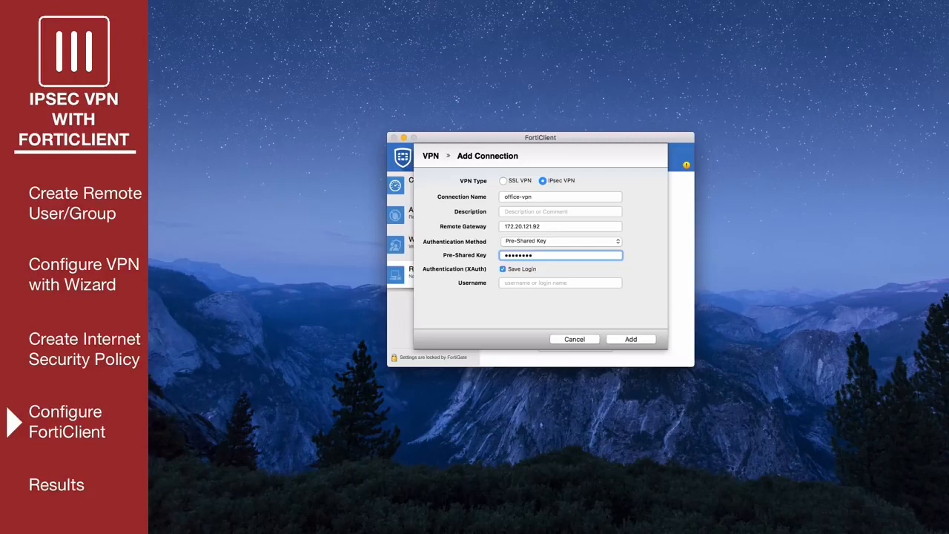
pyautogui.click(547, 281)
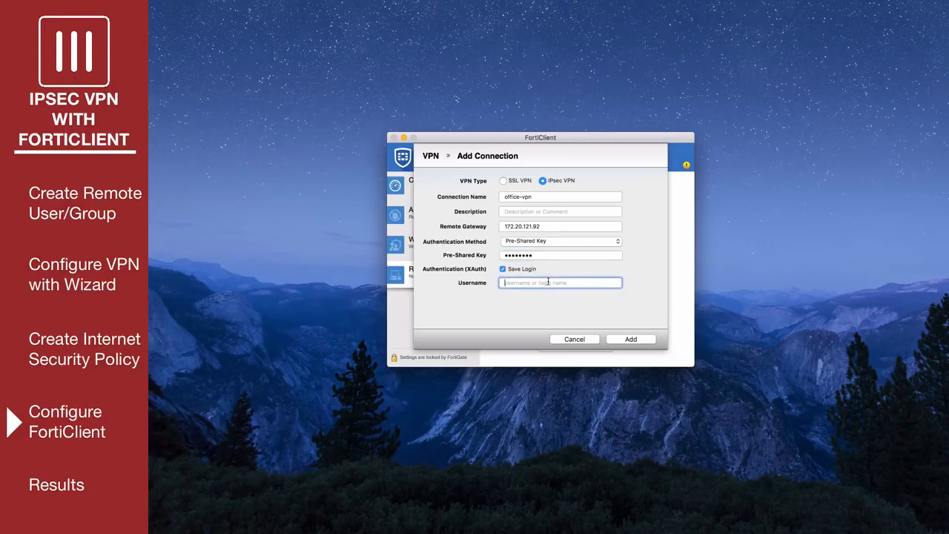
pyautogui.click(614, 340)
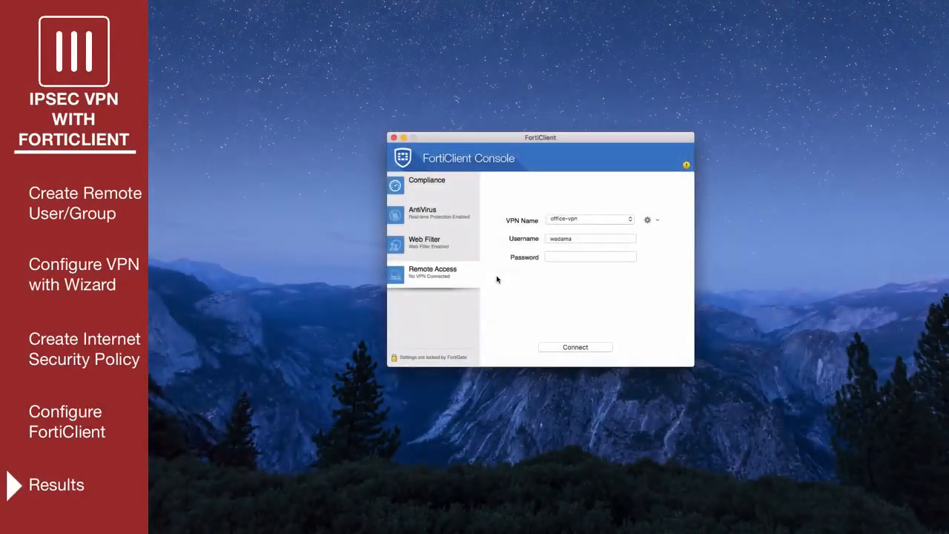
# Enter the account password for the office-vpn connection and connect to the VPN
pyautogui.click(561, 256)
pyautogui.write('******')
pyautogui.click(593, 348)
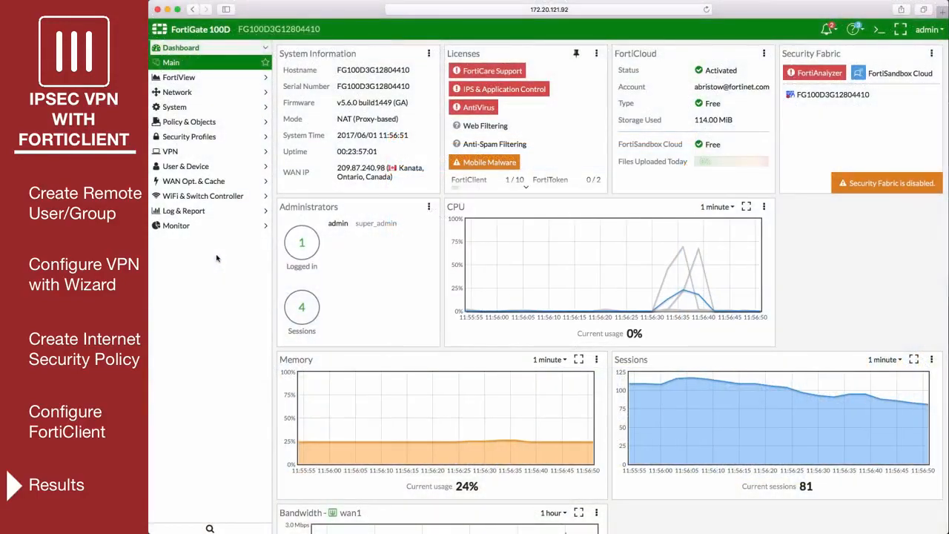
# In the FortiGate web interface, check the tunnel in the IPsec Monitor and the connected device in the FortiClient Monitor
pyautogui.click(222, 230)
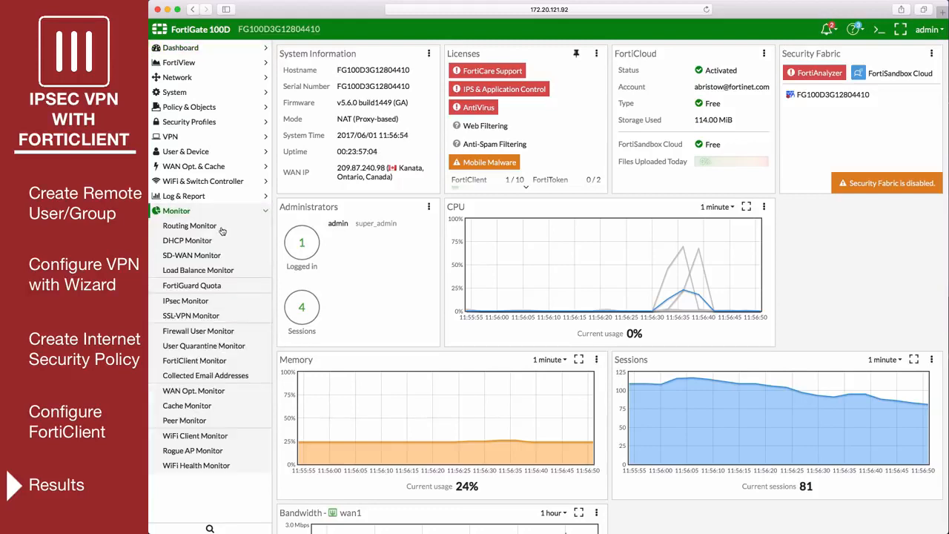
pyautogui.click(241, 301)
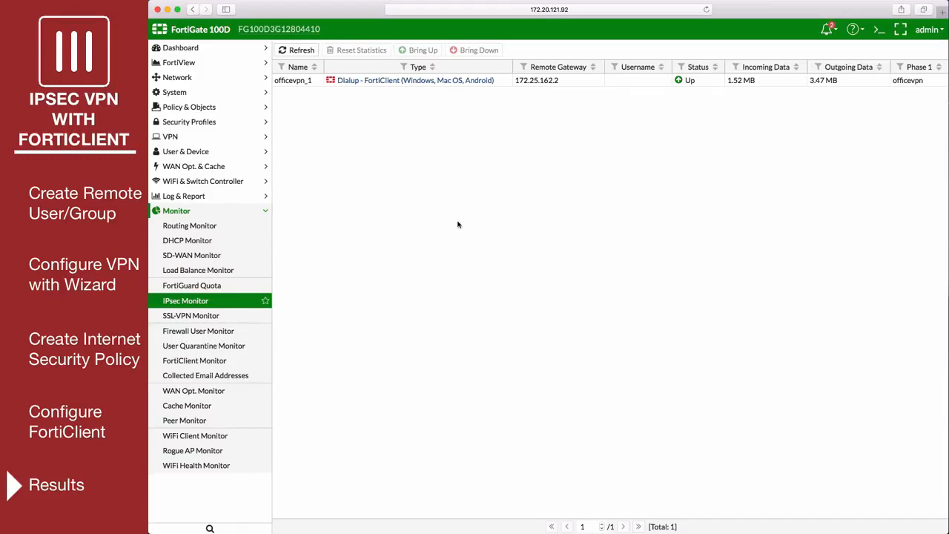
pyautogui.click(236, 367)
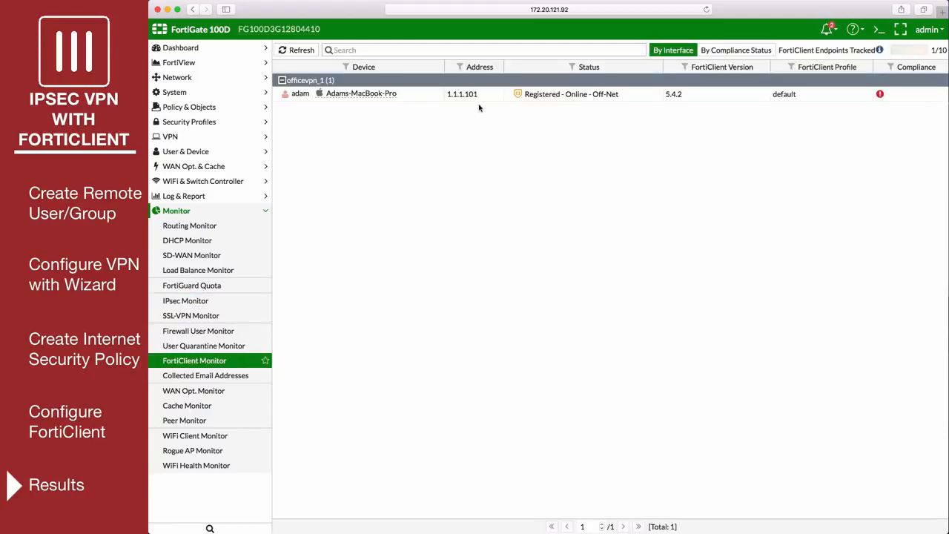
# Drill down into the office-vpn policy's traffic in FortiView and review its sources, destinations and applications
pyautogui.click(219, 65)
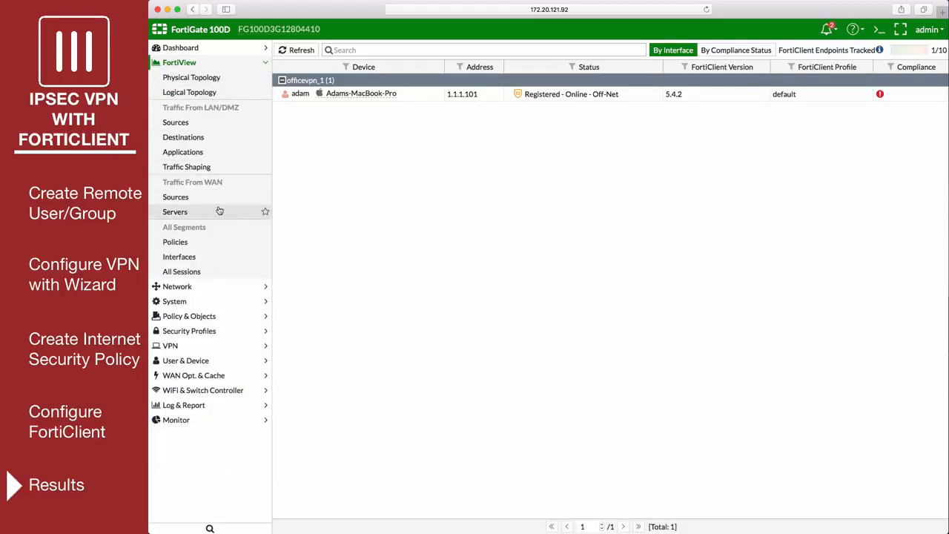
pyautogui.click(234, 241)
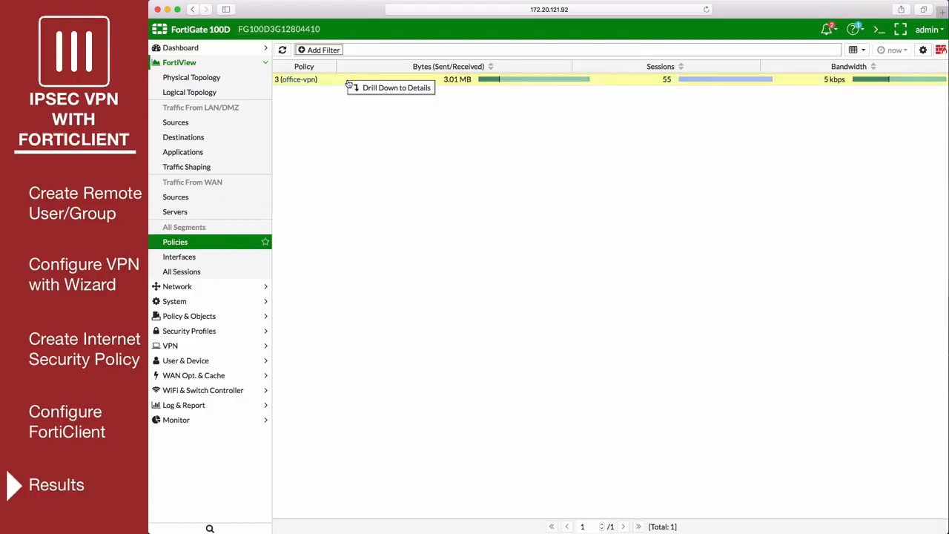
pyautogui.click(355, 86)
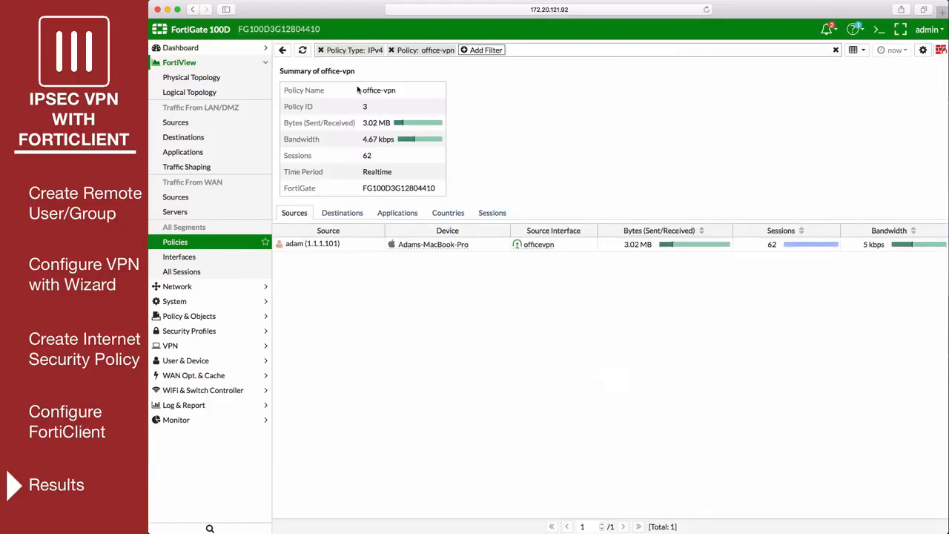
pyautogui.click(342, 213)
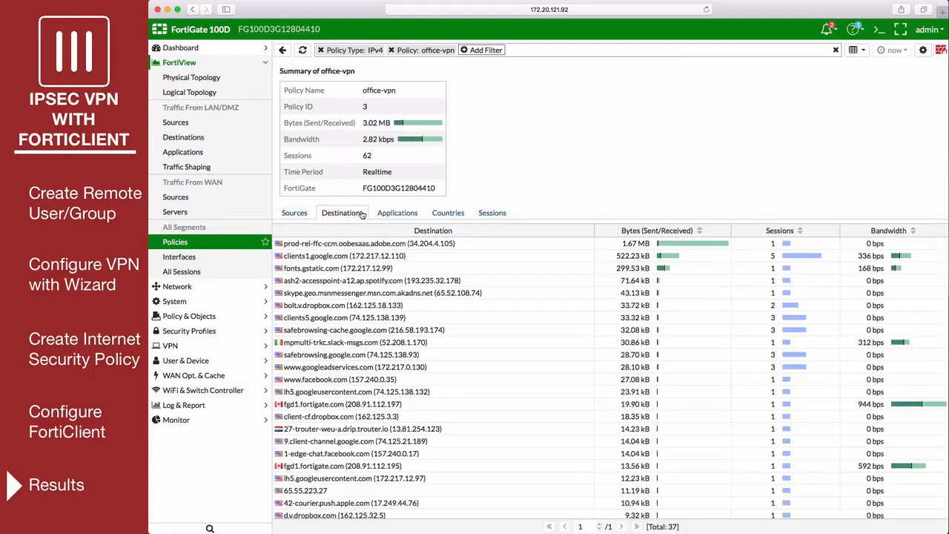
pyautogui.click(407, 218)
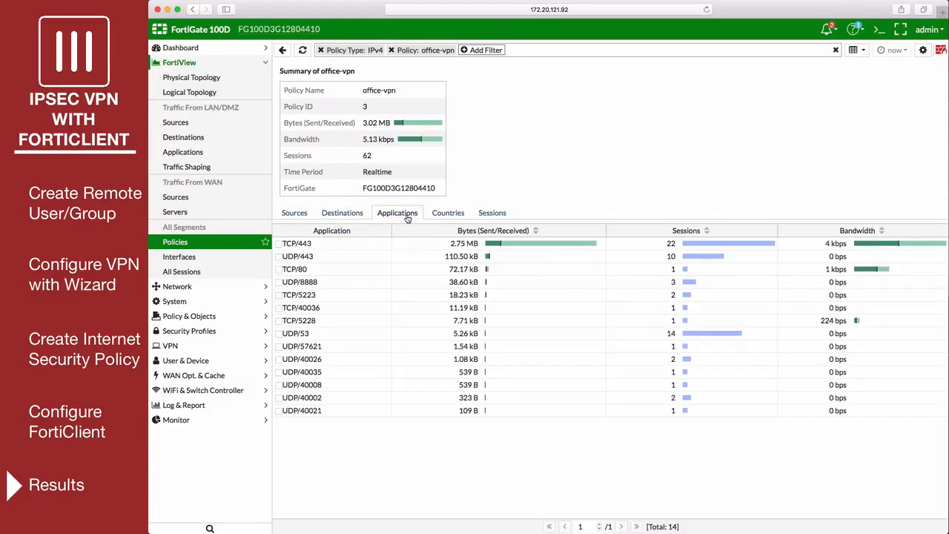